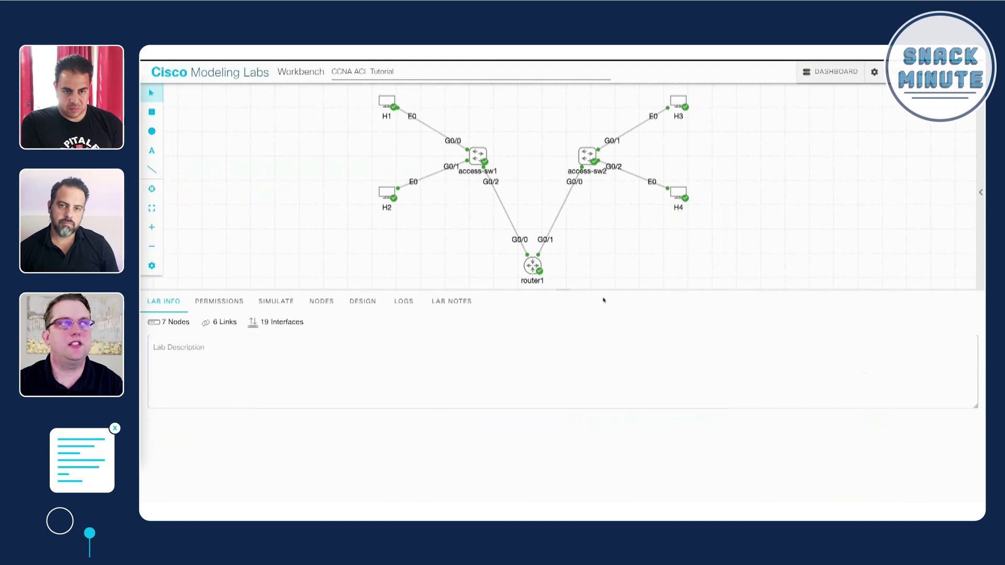
- Log into H1's console with the lab's cisco username and password
{"action": "left_click", "coordinate": [387, 101]}
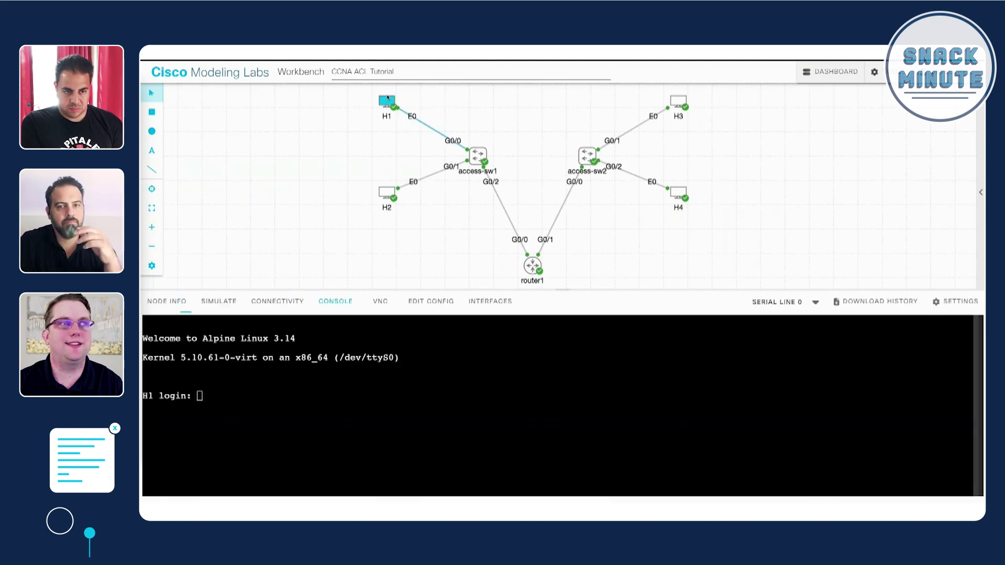
{"action": "type", "text": "cisco"}
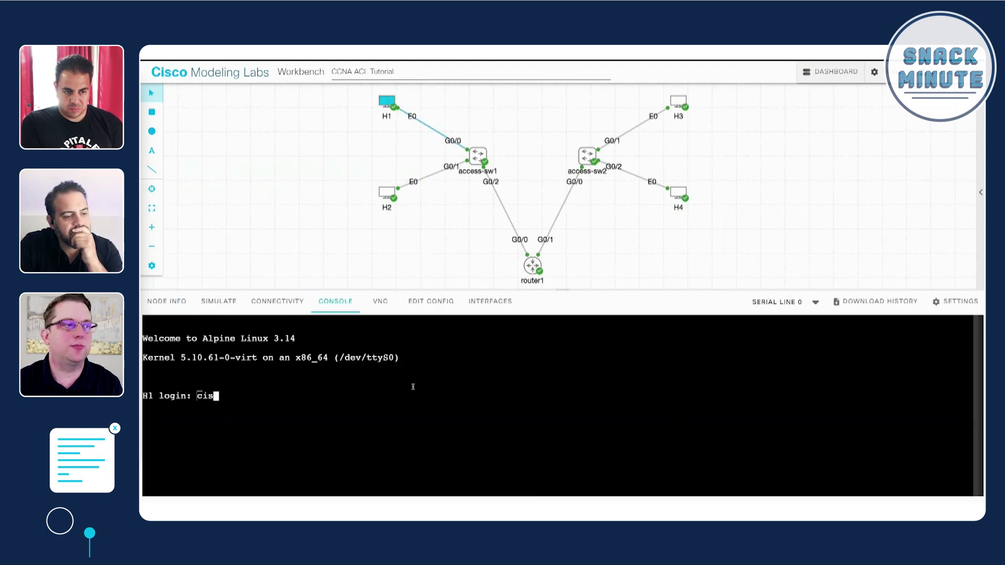
{"action": "key", "text": "Return"}
{"action": "type", "text": "cisco"}
{"action": "key", "text": "Return"}
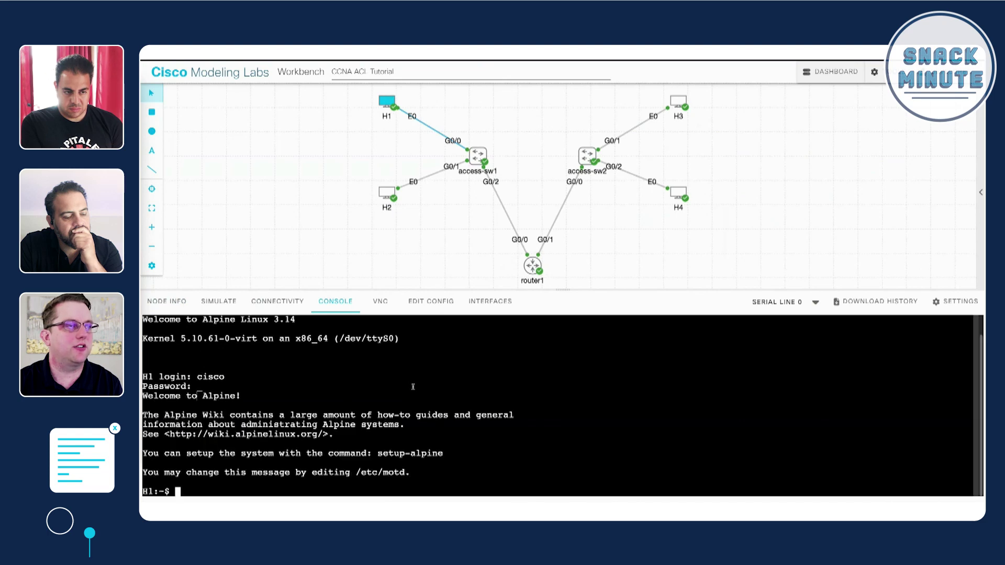
{"action": "key", "text": "Return"}
{"action": "key", "text": "Return"}
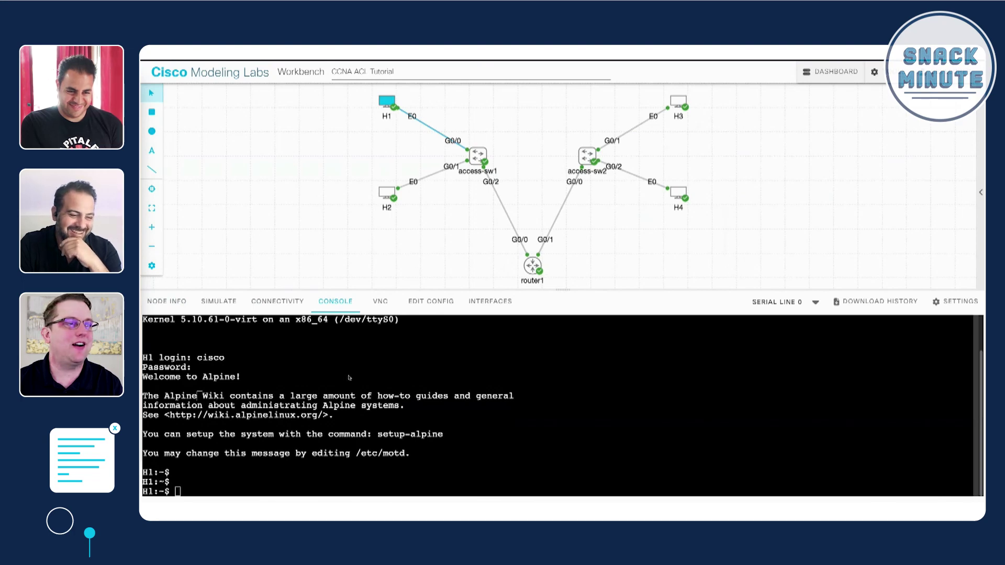
- From H1, ping 172.16.20.31 and 172.16.20.41, each with 0% packet loss
{"action": "type", "text": "ping 172.16.20.31"}
{"action": "key", "text": "Return"}
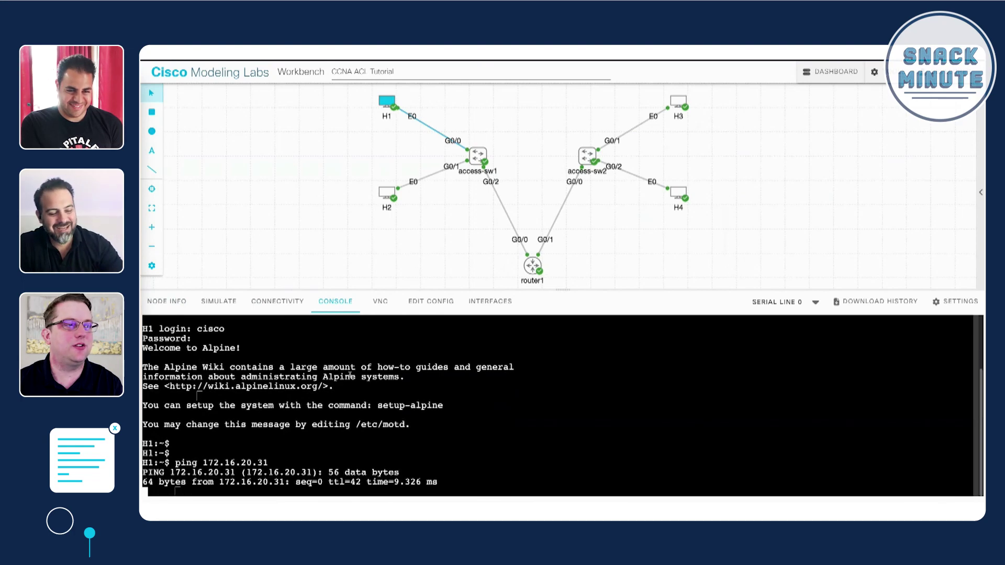
{"action": "key", "text": "ctrl+c"}
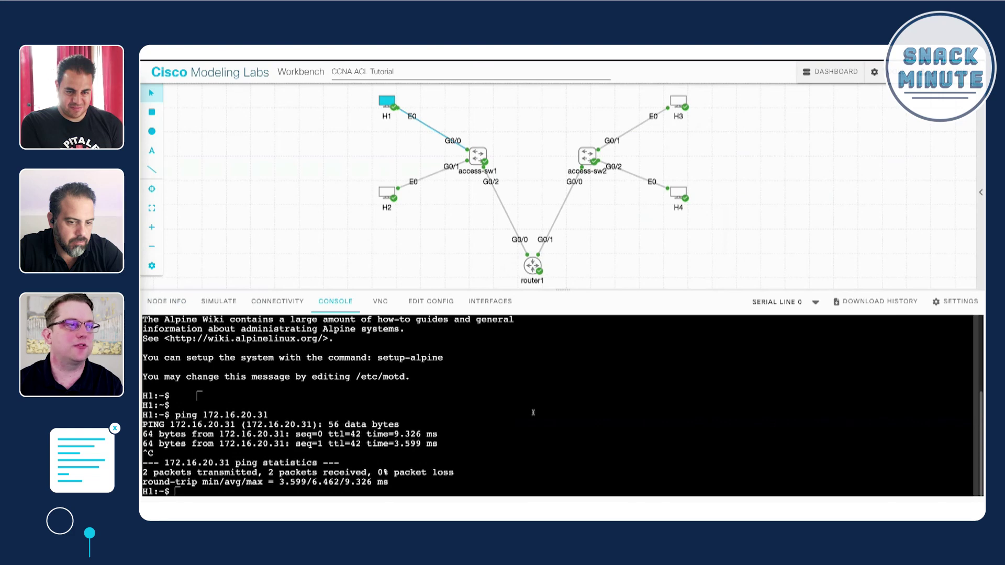
{"action": "key", "text": "Return"}
{"action": "key", "text": "Return"}
{"action": "key", "text": "Up"}
{"action": "key", "text": "BackSpace"}
{"action": "key", "text": "BackSpace"}
{"action": "type", "text": "41"}
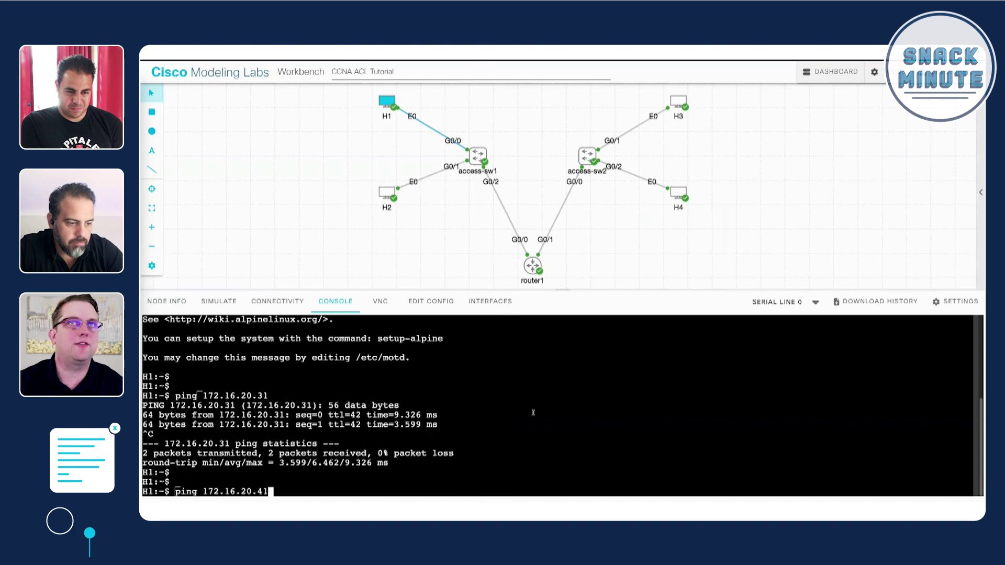
{"action": "key", "text": "Return"}
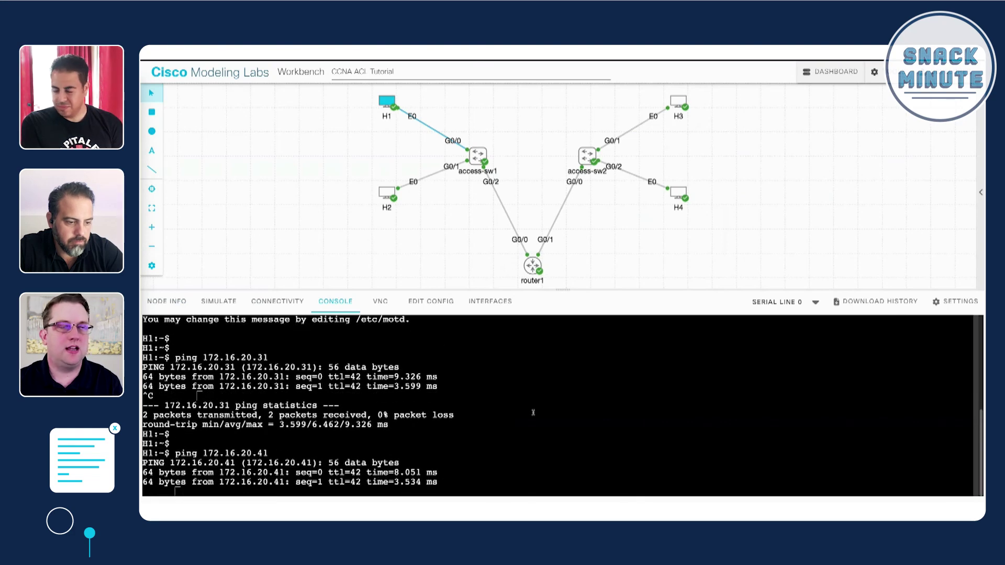
{"action": "key", "text": "ctrl+c"}
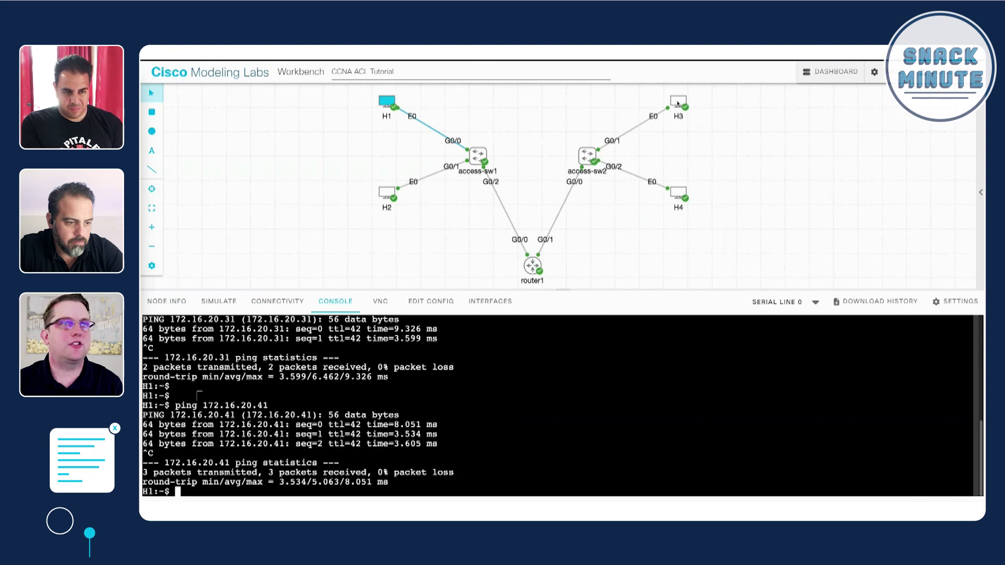
{"action": "left_click", "coordinate": [386, 193]}
- Open H2's console and log in with the lab's cisco credentials
{"action": "left_click", "coordinate": [576, 419]}
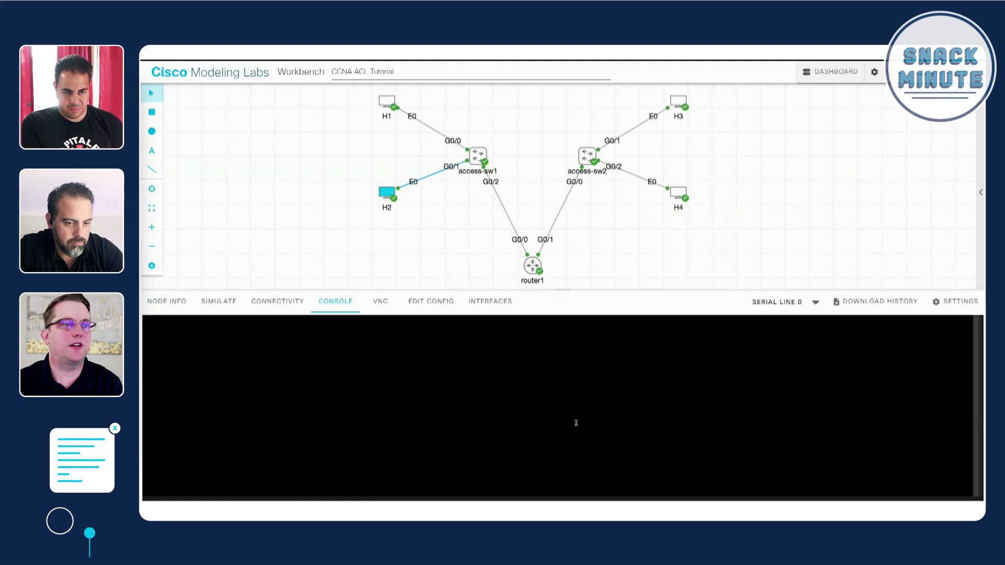
{"action": "type", "text": "cisco"}
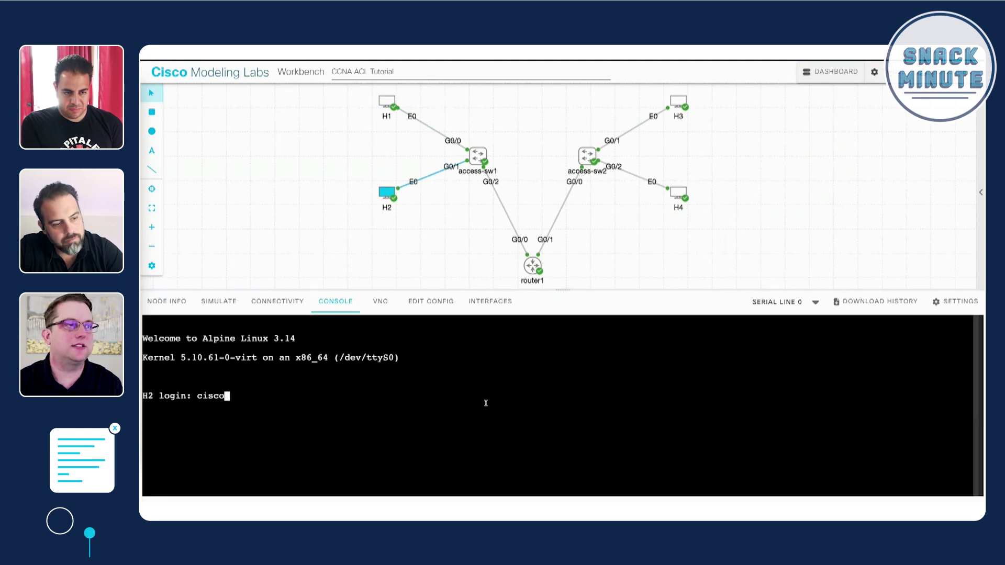
{"action": "key", "text": "Return"}
{"action": "type", "text": "cisco"}
{"action": "key", "text": "Return"}
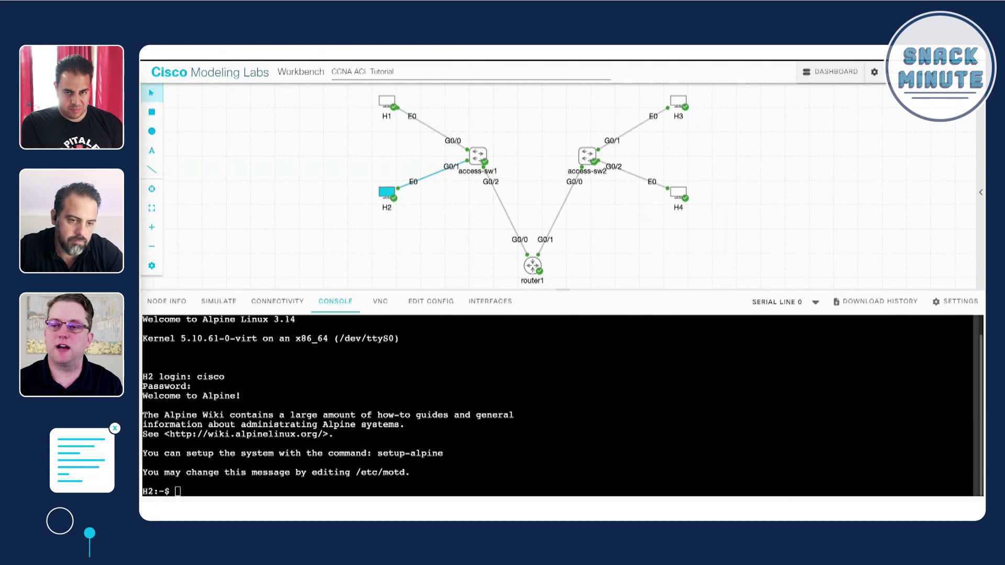
- From H2, ping 172.16.20.31 and 172.16.20.41, both with 0% packet loss
{"action": "type", "text": "ping 172.16.20.31"}
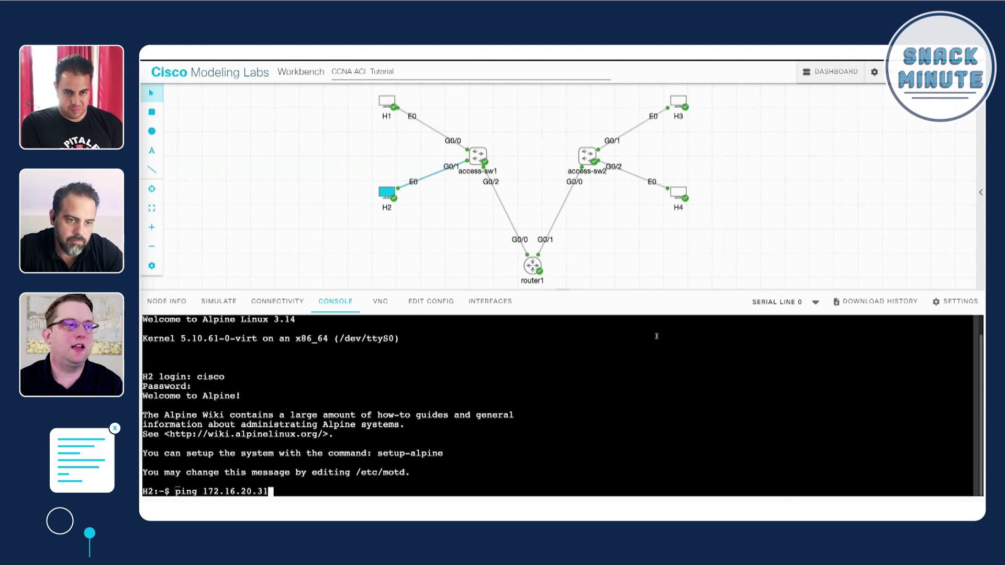
{"action": "key", "text": "Return"}
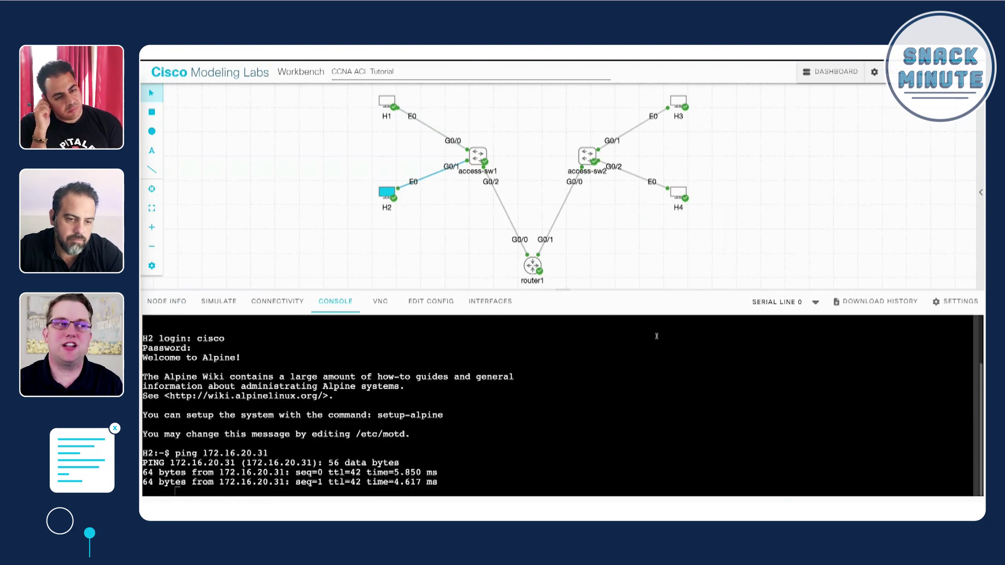
{"action": "key", "text": "ctrl+c"}
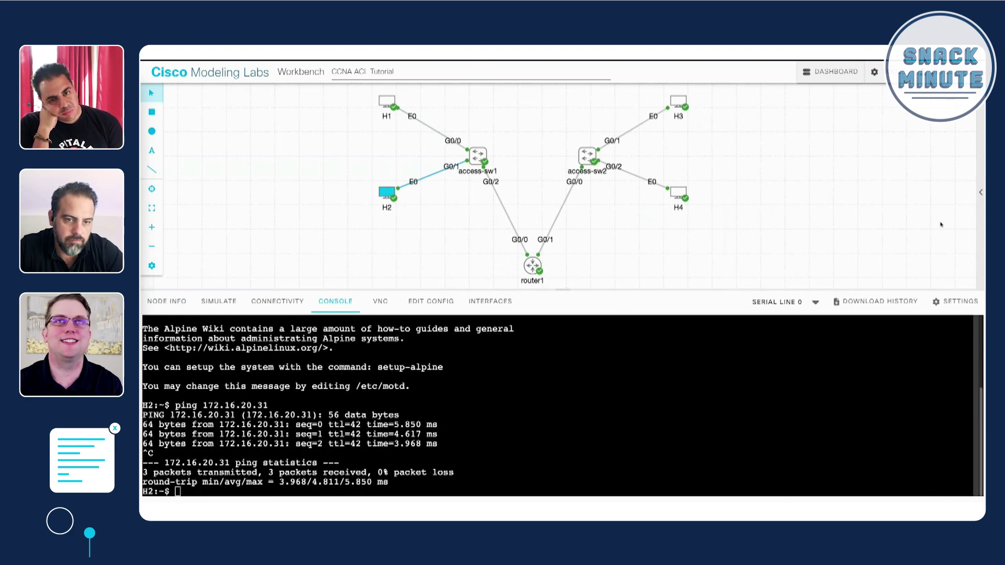
{"action": "key", "text": "Return"}
{"action": "key", "text": "Return"}
{"action": "type", "text": "ping 172.16.20.41"}
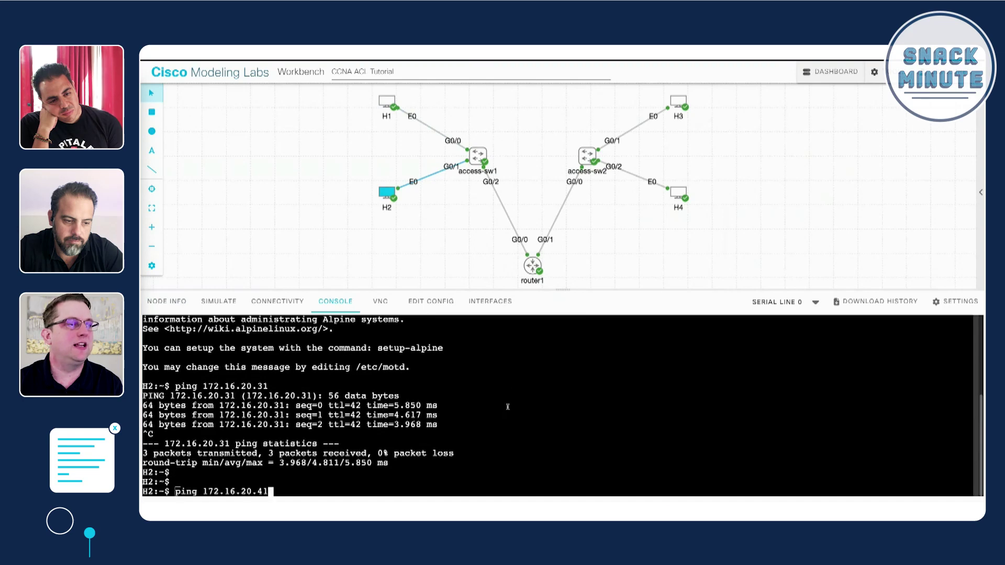
{"action": "key", "text": "Return"}
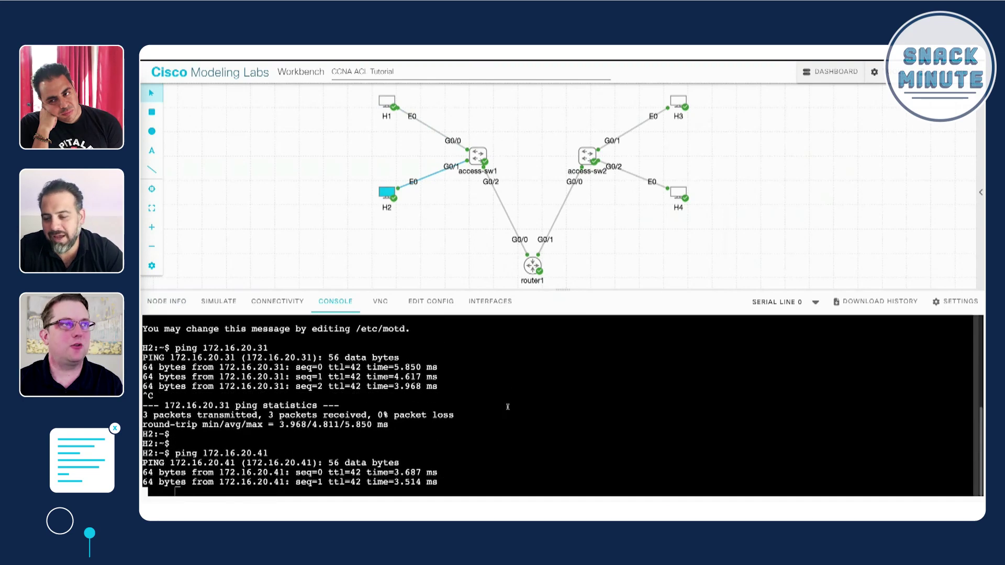
{"action": "key", "text": "ctrl+c"}
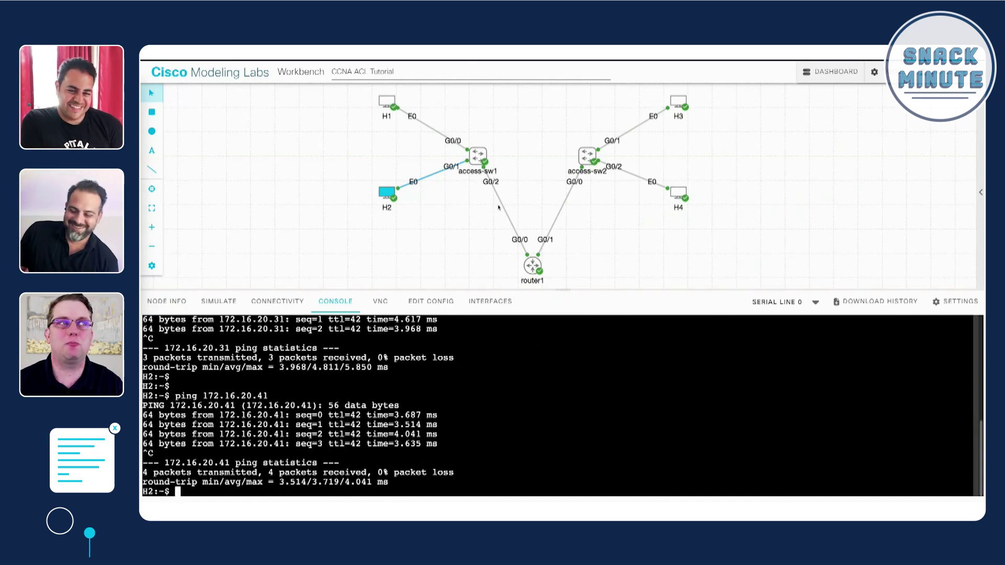
- Deselect H2 and select router1 to bring up its console panel
{"action": "left_click", "coordinate": [432, 220]}
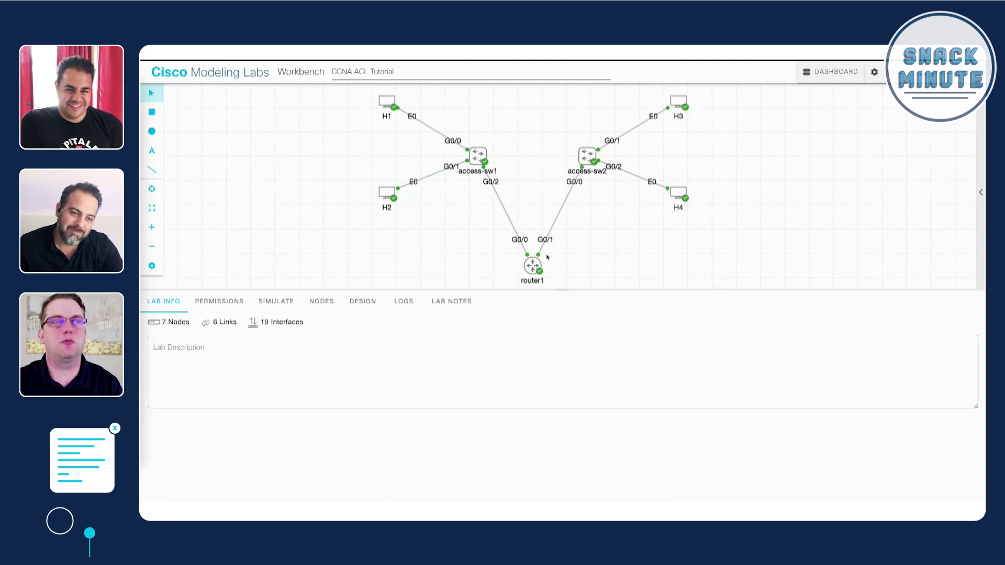
{"action": "left_click", "coordinate": [533, 267]}
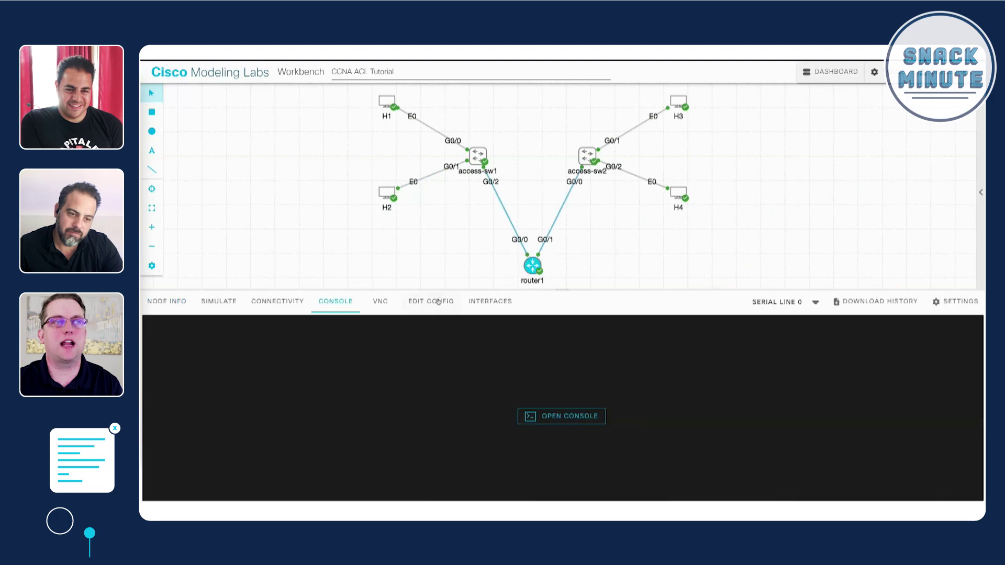
- Open router1's console and enter privileged mode
{"action": "left_click", "coordinate": [543, 417]}
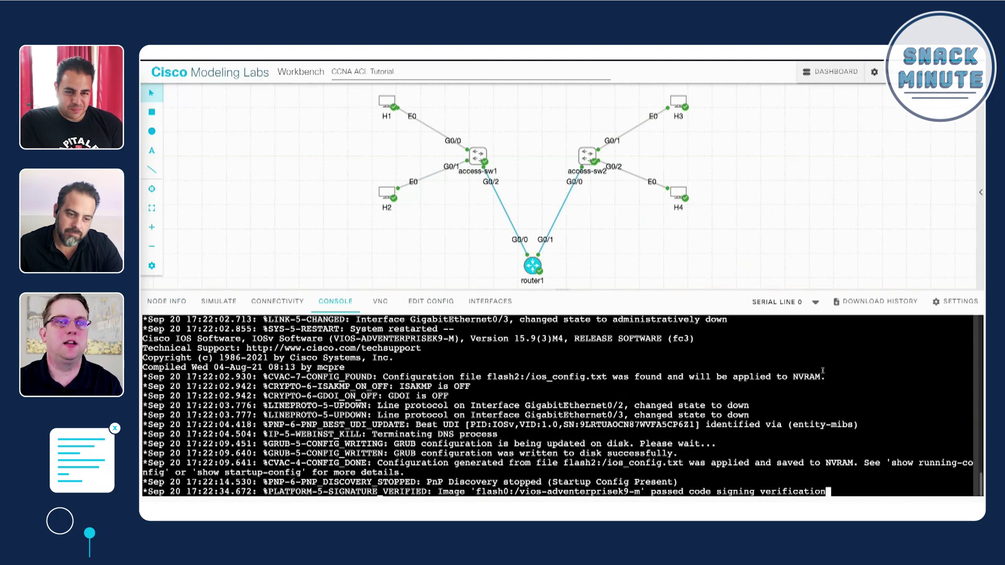
{"action": "key", "text": "Return"}
{"action": "key", "text": "Return"}
{"action": "key", "text": "Return"}
{"action": "key", "text": "Return"}
{"action": "key", "text": "Return"}
{"action": "key", "text": "Return"}
{"action": "key", "text": "Return"}
{"action": "key", "text": "Return"}
{"action": "key", "text": "Return"}
{"action": "key", "text": "Return"}
{"action": "key", "text": "Return"}
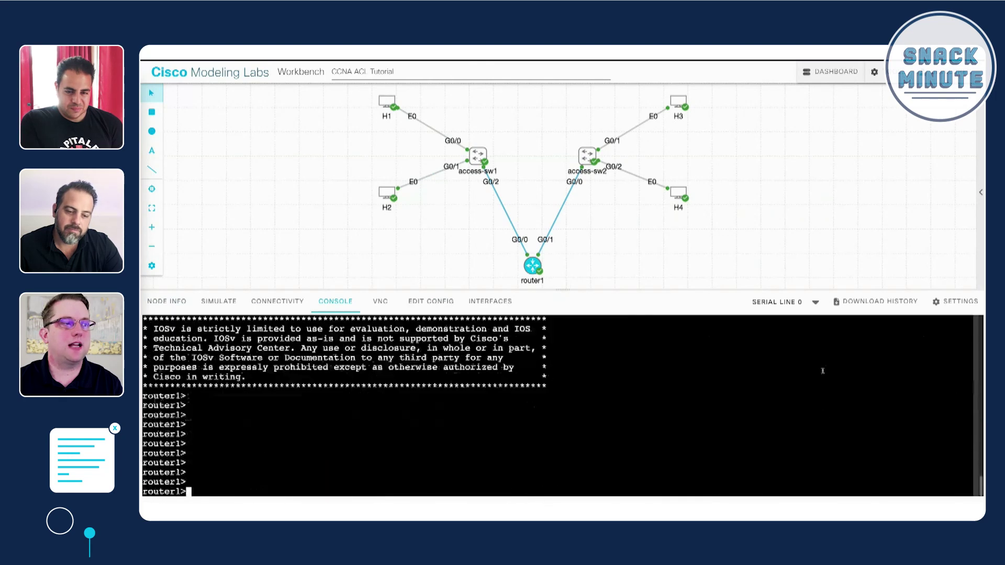
{"action": "key", "text": "Return"}
{"action": "key", "text": "Return"}
{"action": "key", "text": "Return"}
{"action": "key", "text": "Return"}
{"action": "type", "text": "ena"}
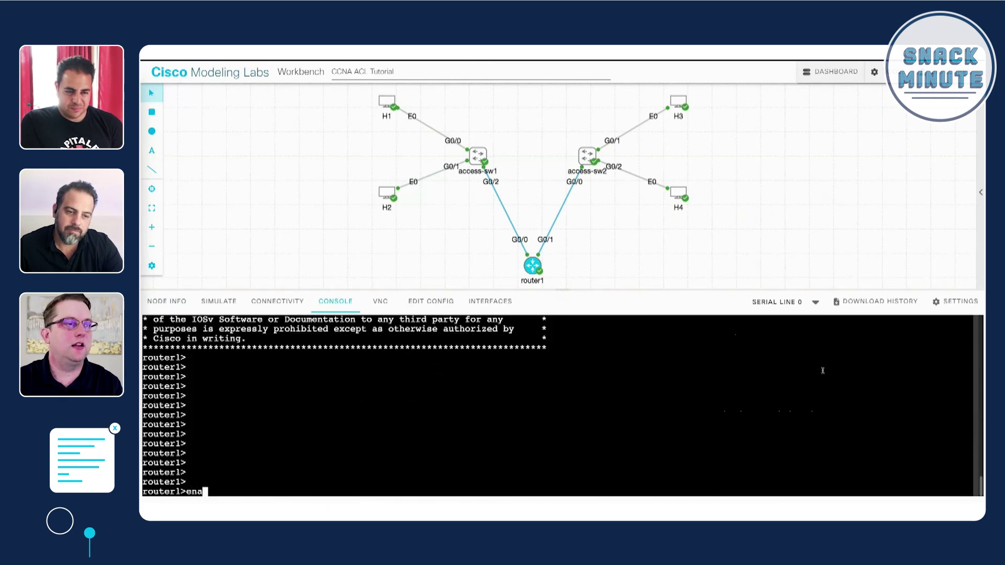
{"action": "key", "text": "BackSpace"}
{"action": "key", "text": "BackSpace"}
{"action": "key", "text": "BackSpace"}
- Create standard ACL H1-TO-H3-H4 permitting host 172.16.10.11 with logging
{"action": "key", "text": "ctrl+v"}
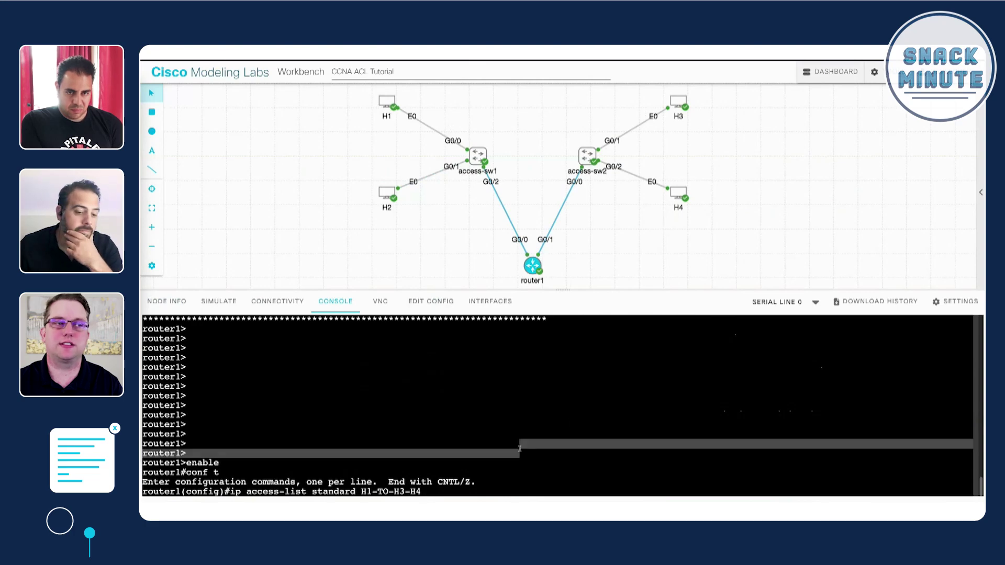
{"action": "key", "text": "Return"}
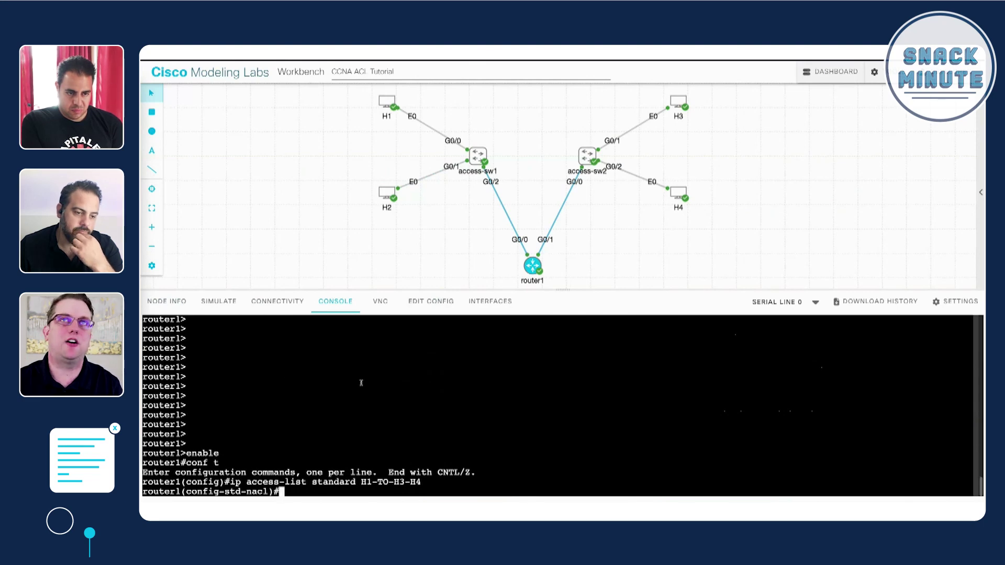
{"action": "key", "text": "ctrl+v"}
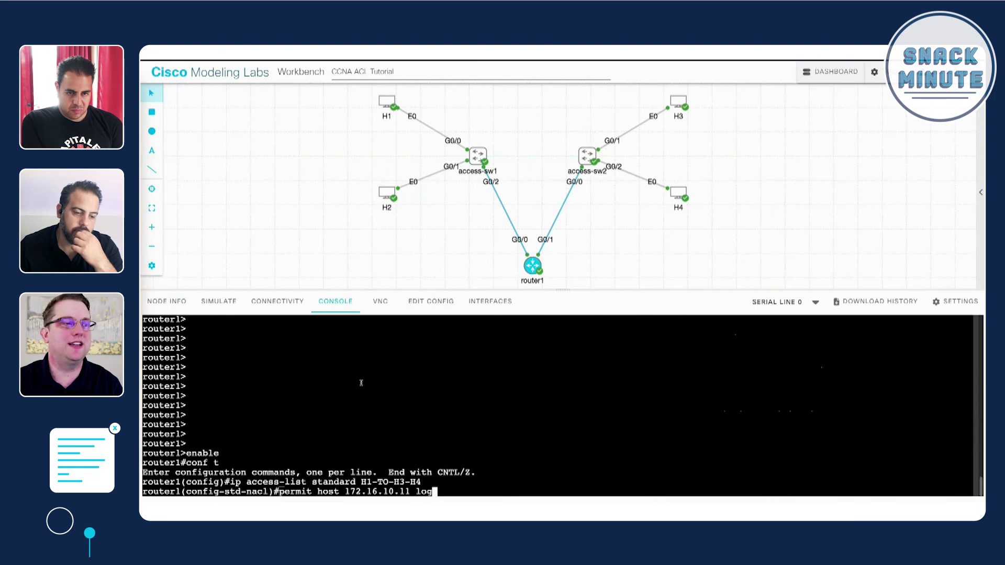
{"action": "key", "text": "Return"}
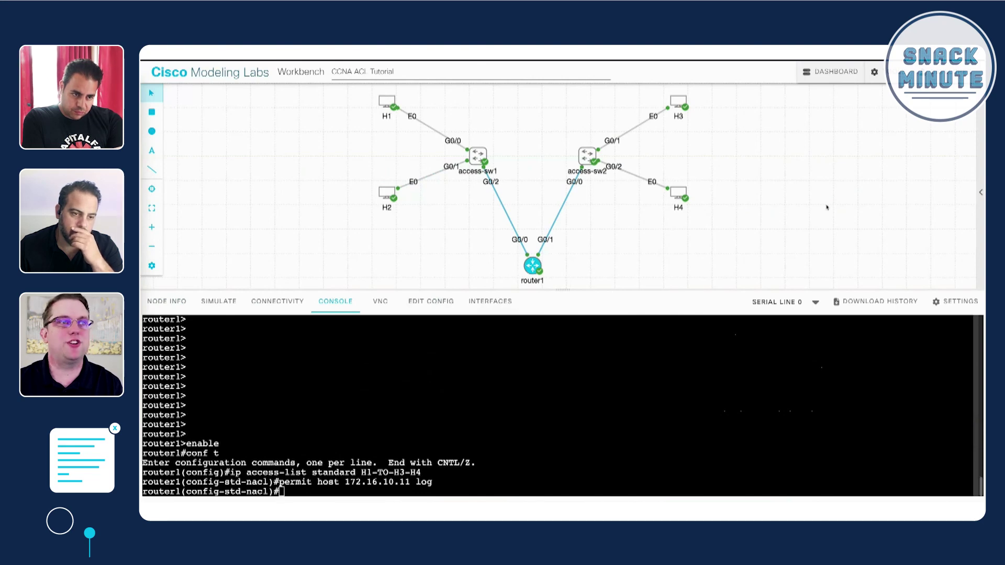
{"action": "key", "text": "Return"}
{"action": "key", "text": "Return"}
{"action": "key", "text": "Return"}
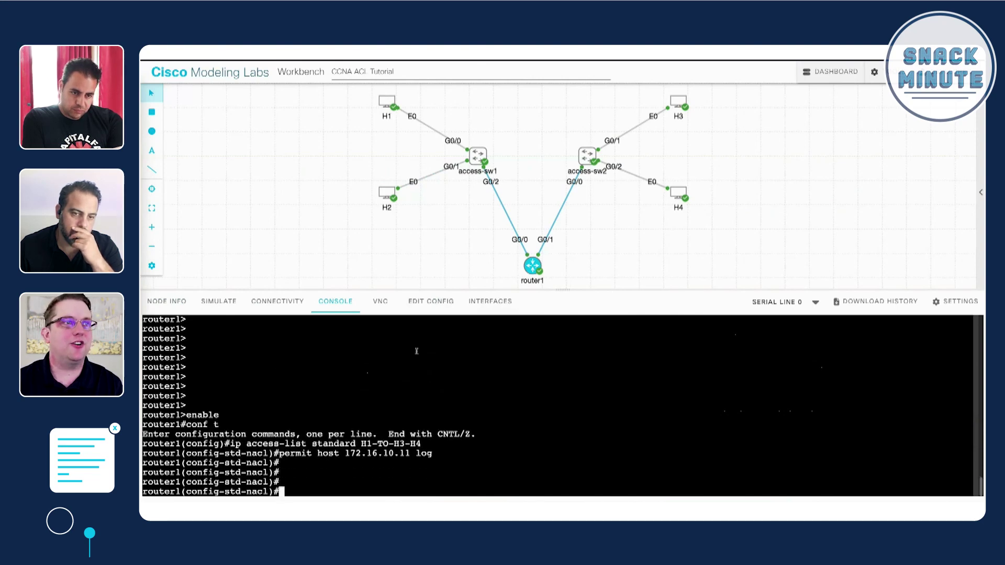
{"action": "key", "text": "ctrl+v"}
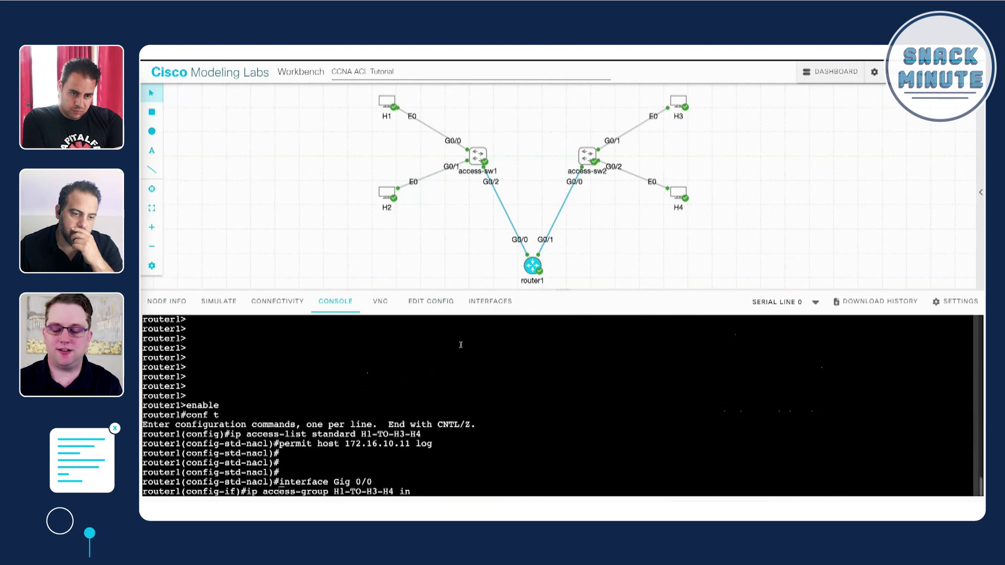
- Apply H1-TO-H3-H4 inbound on Gig 0/0, exit configuration mode, and switch to H1's console
{"action": "key", "text": "Return"}
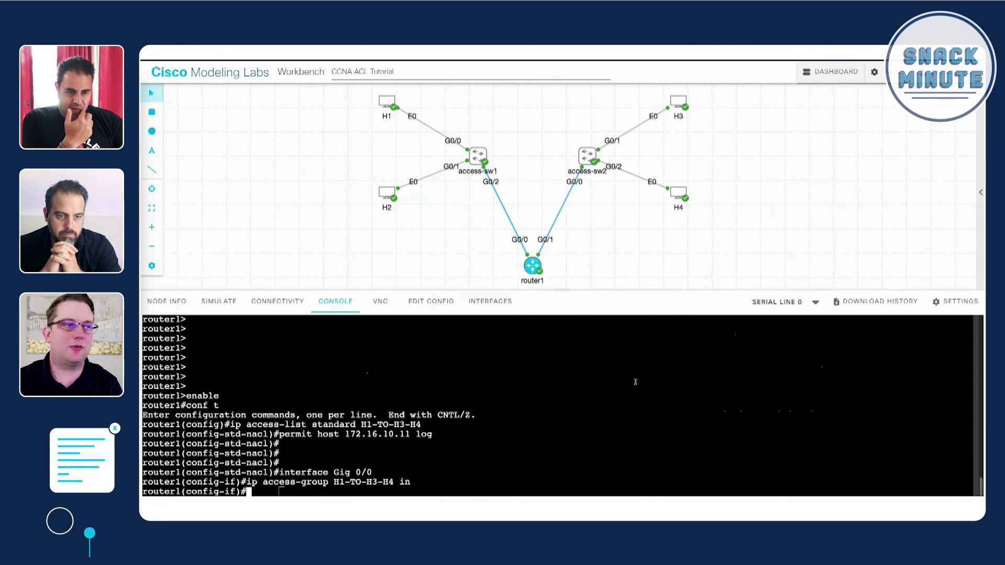
{"action": "key", "text": "Return"}
{"action": "key", "text": "Return"}
{"action": "type", "text": "end"}
{"action": "key", "text": "Return"}
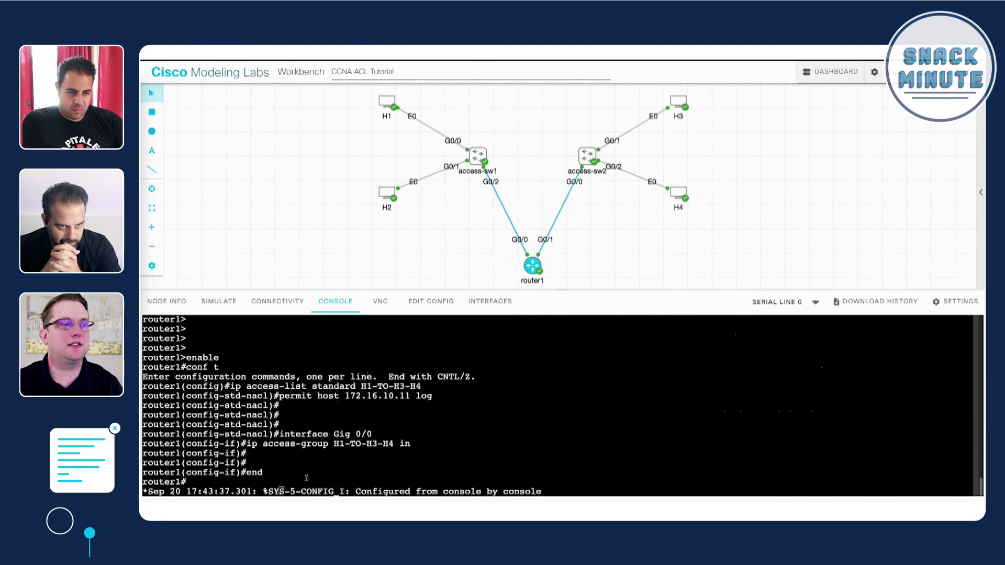
{"action": "left_click", "coordinate": [380, 105]}
{"action": "key", "text": "Return"}
{"action": "key", "text": "Return"}
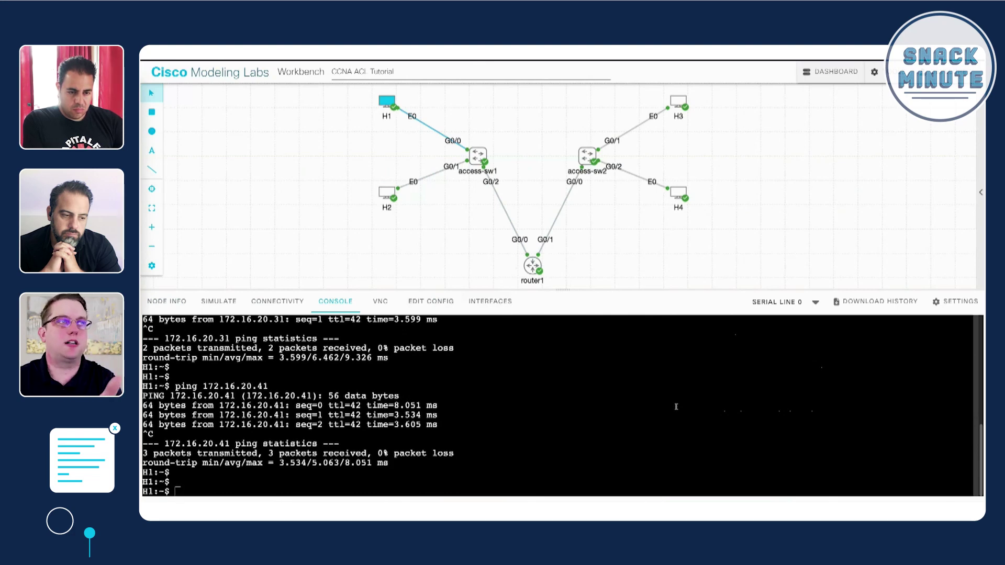
- From H1, ping 172.16.20.41 and 172.16.20.31 successfully through the ACL
{"action": "key", "text": "Up"}
{"action": "key", "text": "Return"}
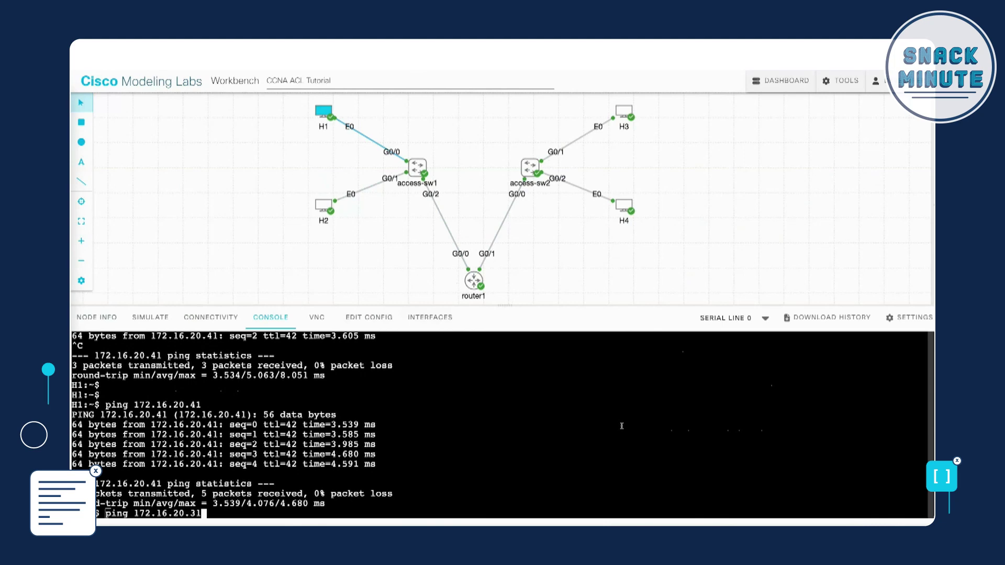
{"action": "key", "text": "Return"}
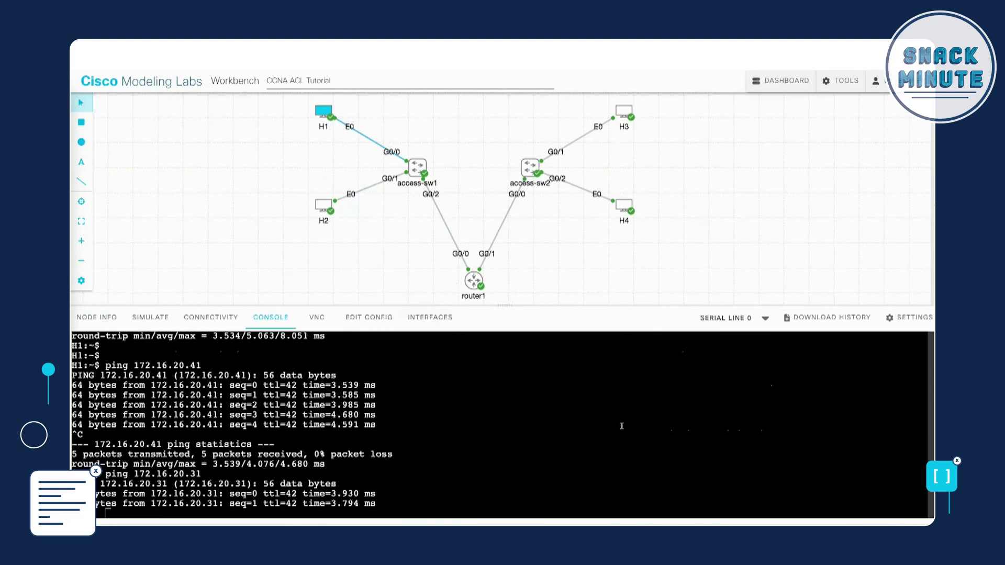
{"action": "left_click", "coordinate": [361, 227]}
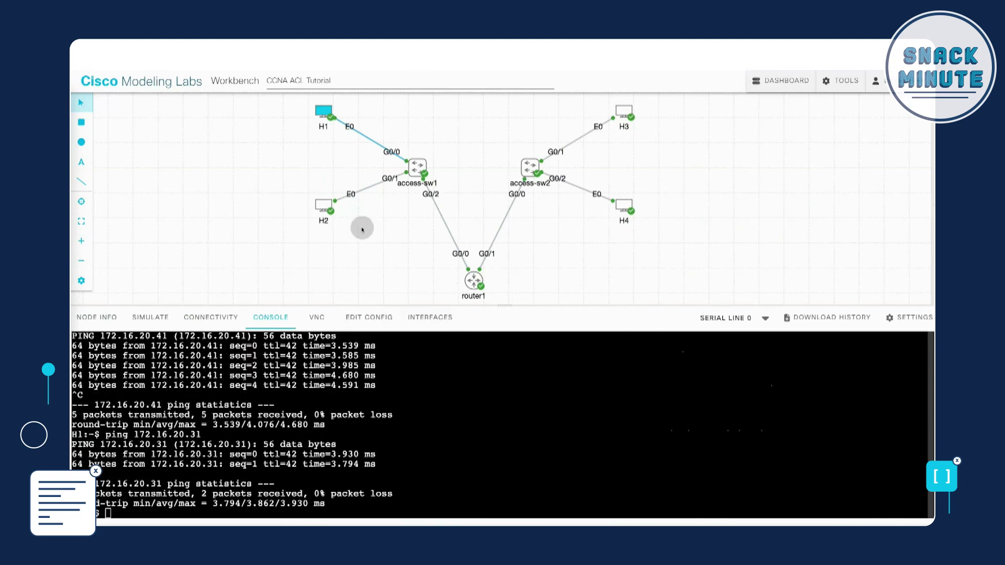
- From H2, ping 172.16.20.31 and 172.16.20.41 and confirm both fail
{"action": "left_click", "coordinate": [321, 203]}
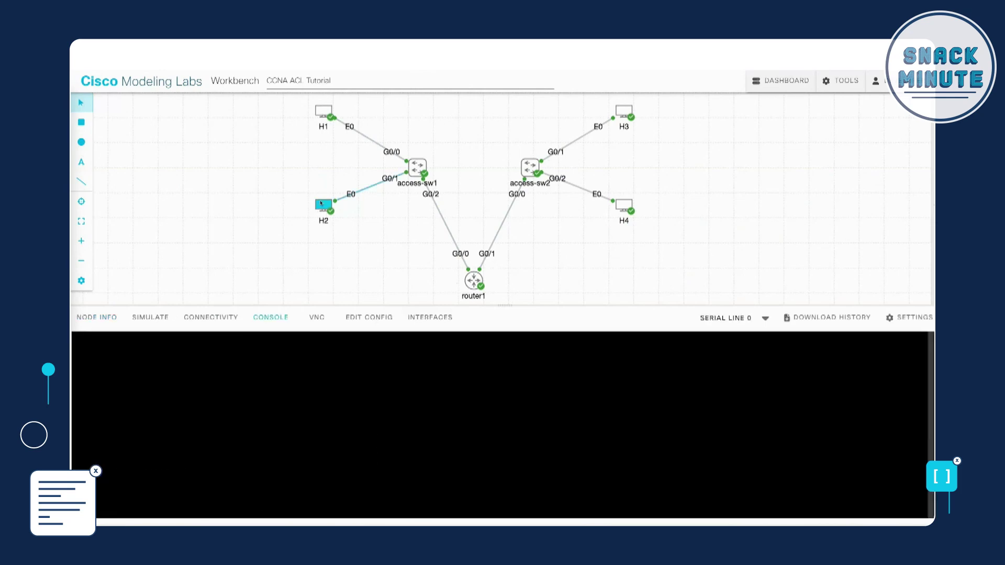
{"action": "key", "text": "Return"}
{"action": "key", "text": "Return"}
{"action": "key", "text": "Return"}
{"action": "key", "text": "Return"}
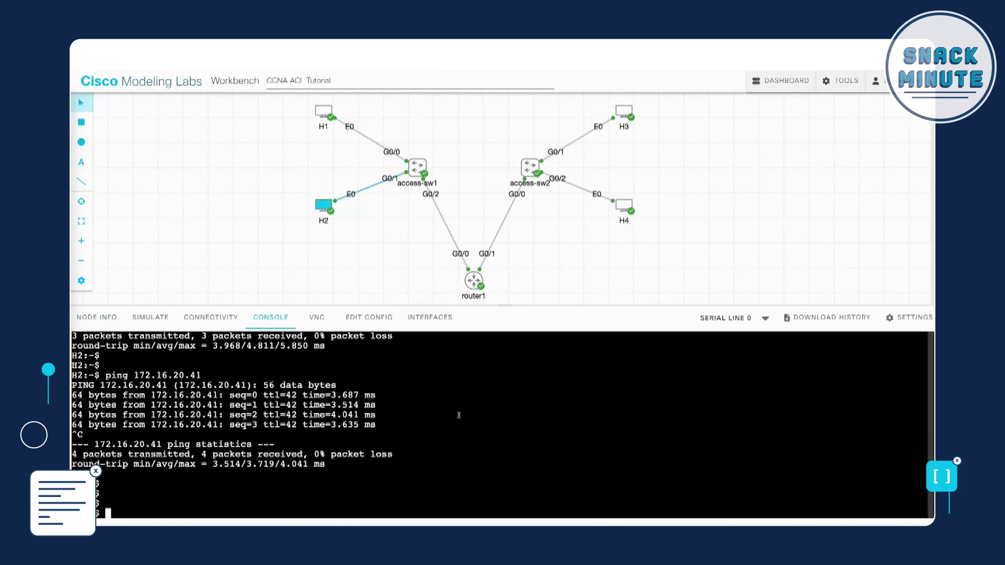
{"action": "key", "text": "Up"}
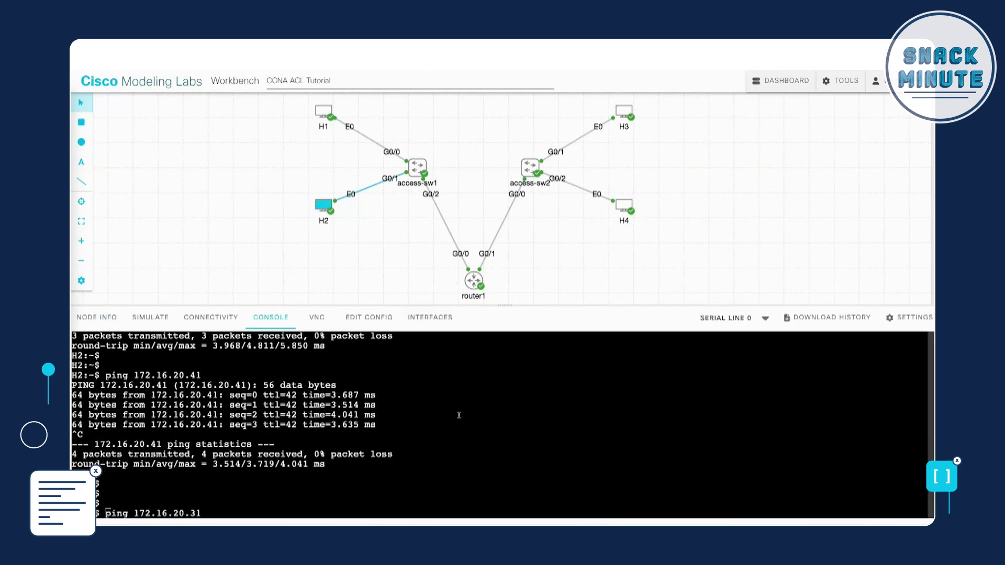
{"action": "key", "text": "Return"}
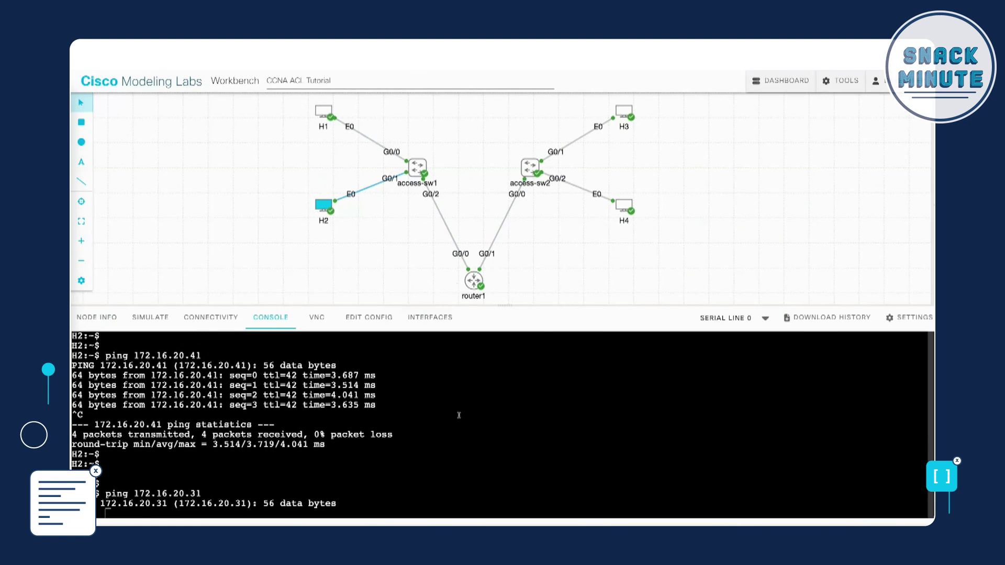
{"action": "key", "text": "ctrl+c"}
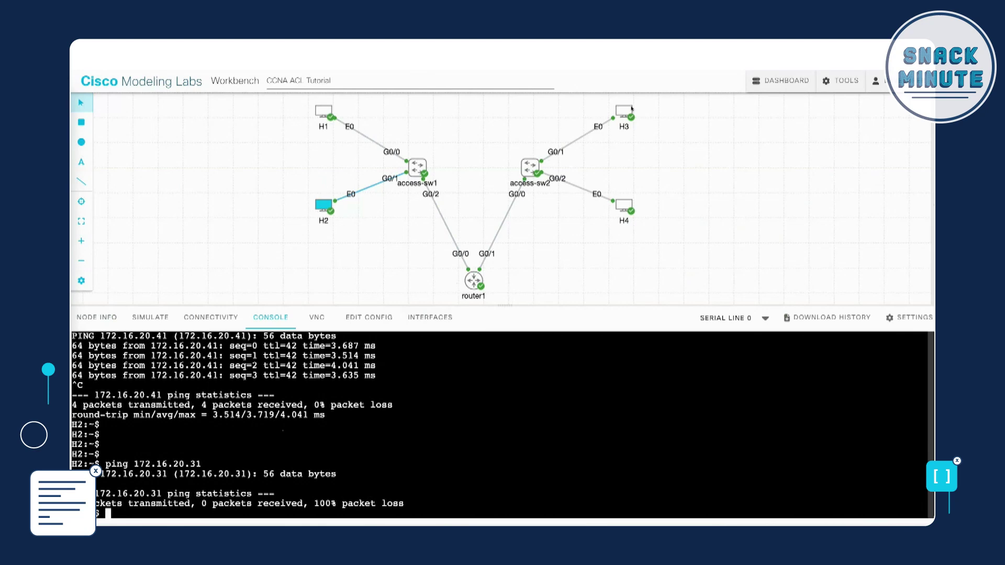
{"action": "key", "text": "Up"}
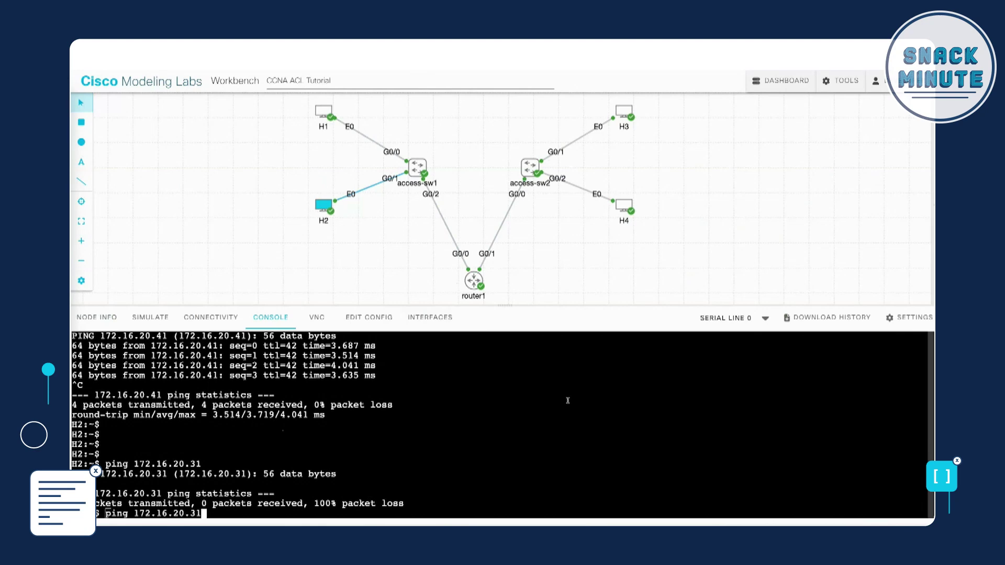
{"action": "key", "text": "Return"}
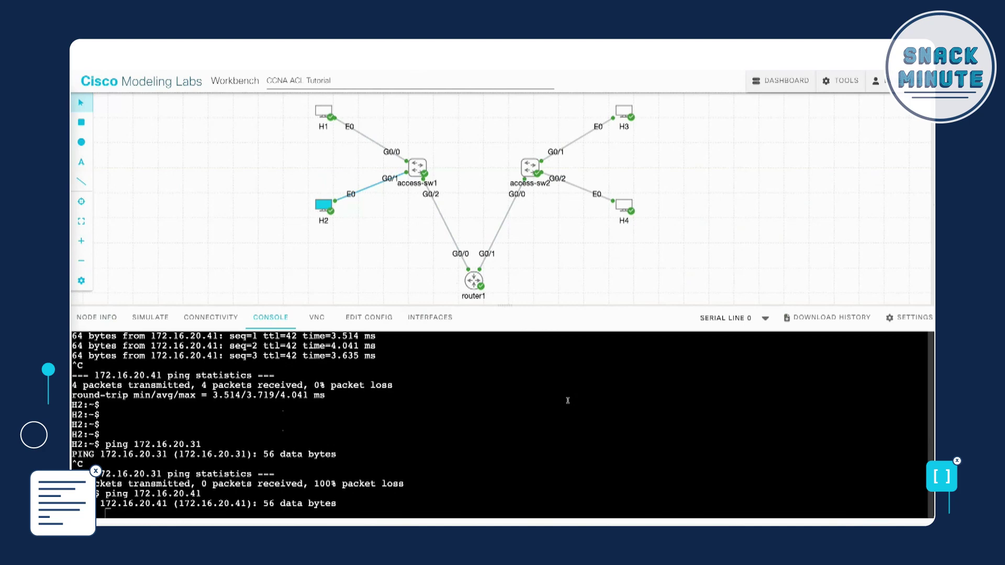
{"action": "key", "text": "ctrl+c"}
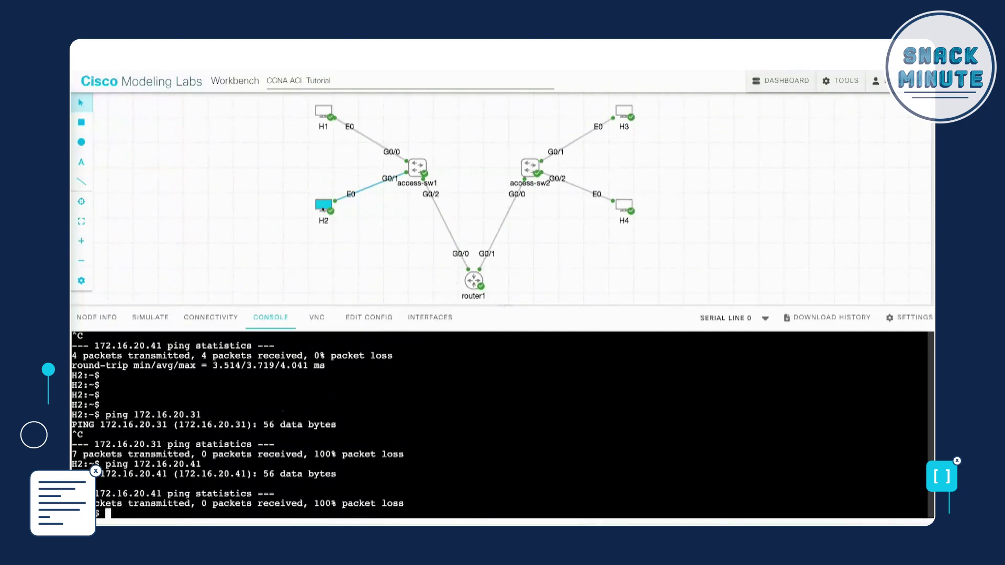
{"action": "left_click", "coordinate": [473, 283]}
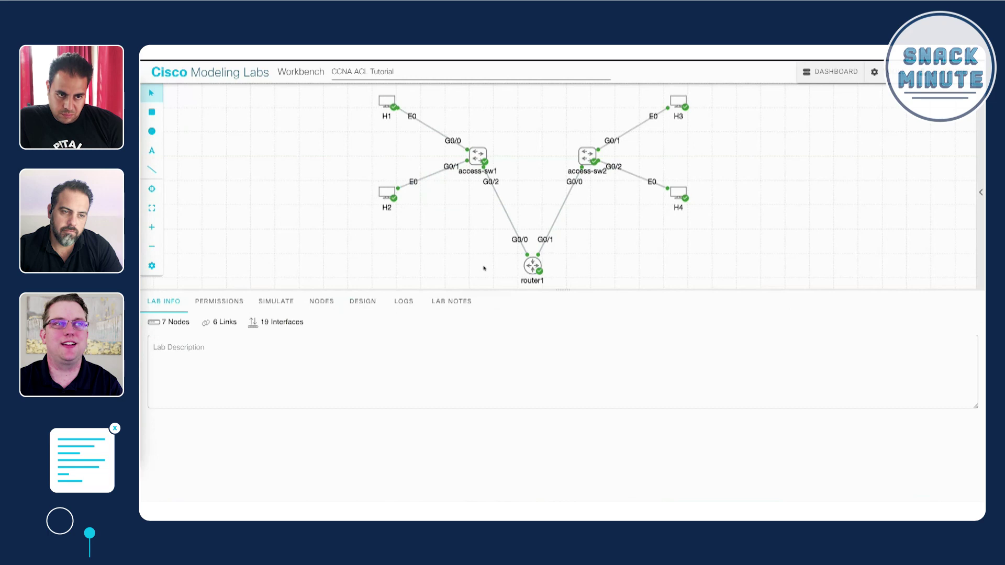
- Select router1 again to review its console output
{"action": "left_click", "coordinate": [531, 267]}
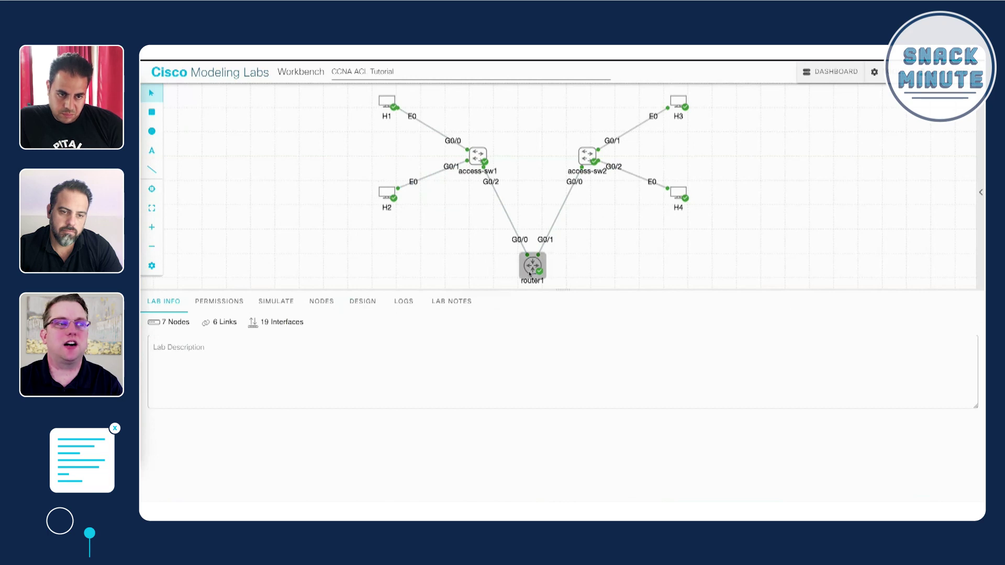